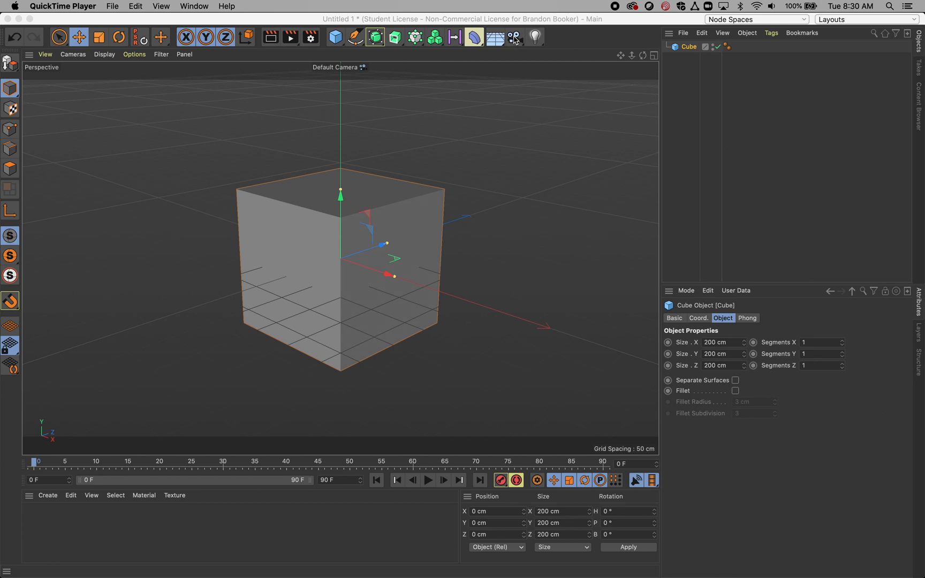
Step: Add a camera to the scene and set the viewport to look through it
click(514, 38)
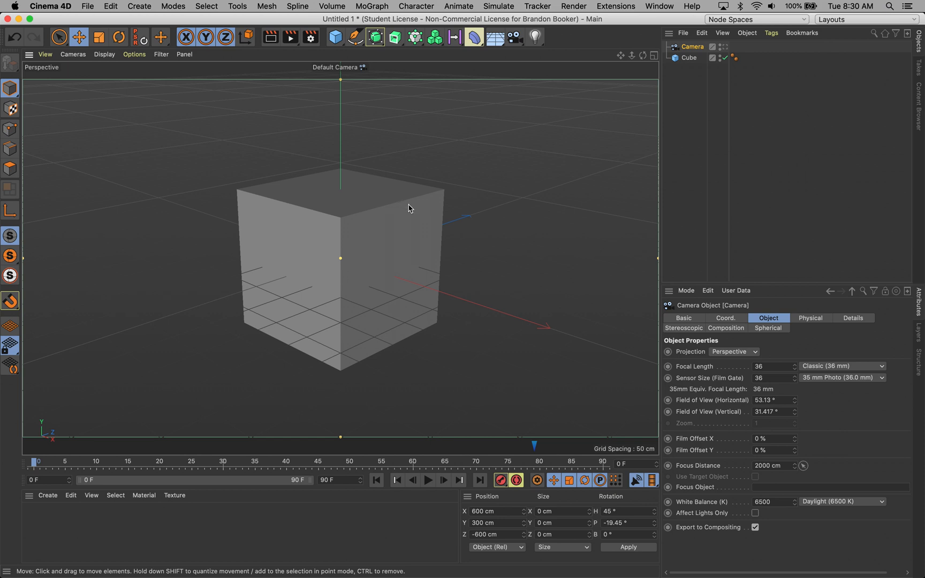
scroll(398, 207, down, 5)
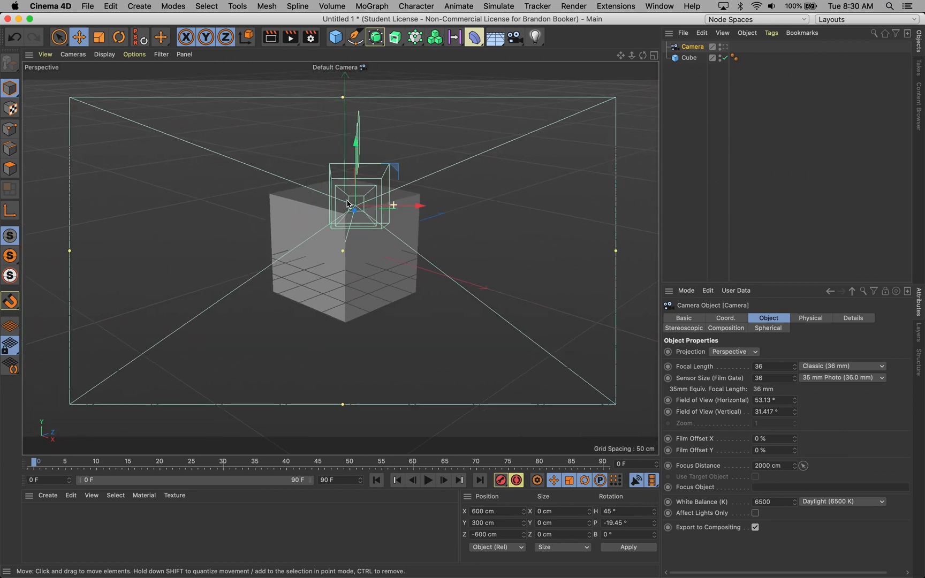
alt+drag(341, 203, 299, 212)
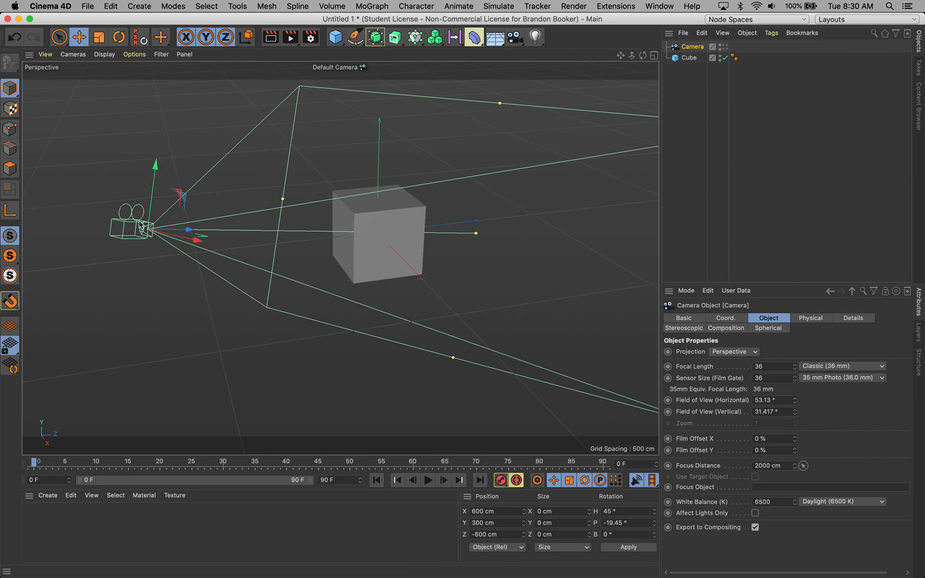
click(723, 47)
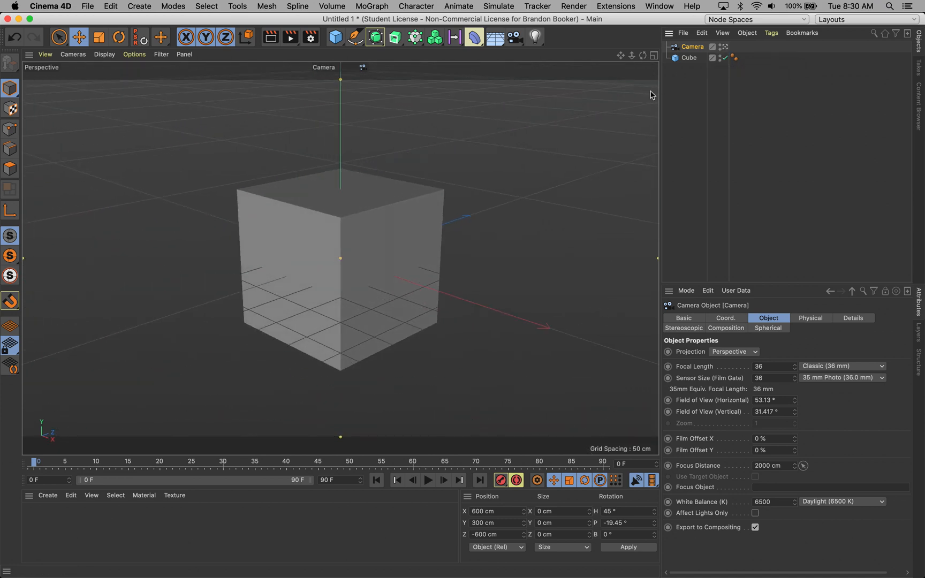
Step: Pull the active camera back and orbit it to frame the cube at about 14° heading and -18.6° pitch
mouse_move(401, 194)
alt+right_down()
mouse_move(293, 198)
mouse_move(399, 198)
mouse_move(367, 203)
alt+right_up()
mouse_move(367, 204)
alt+middle_down()
mouse_move(343, 204)
mouse_move(403, 207)
mouse_move(305, 198)
mouse_move(368, 200)
mouse_move(339, 200)
mouse_move(362, 218)
alt+middle_up()
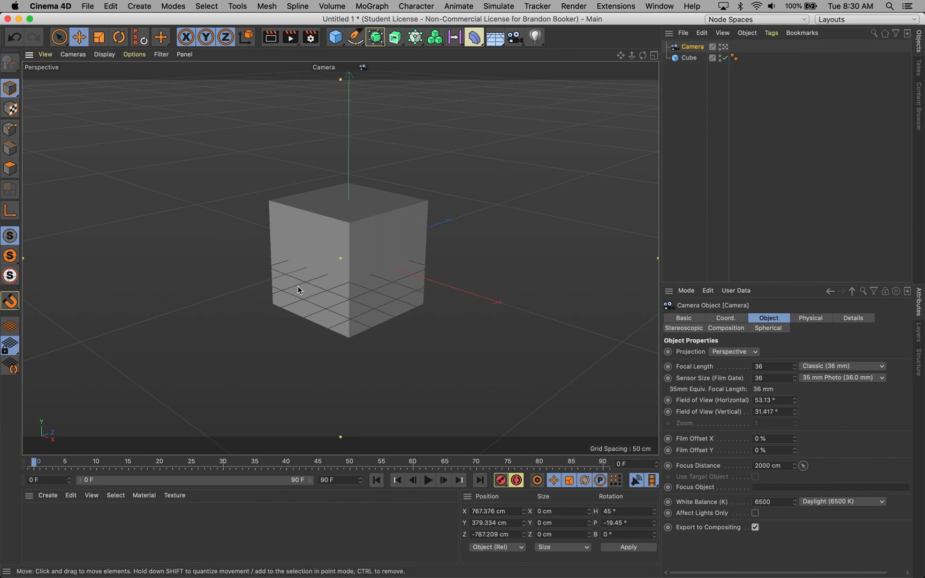
scroll(335, 284, down, 5)
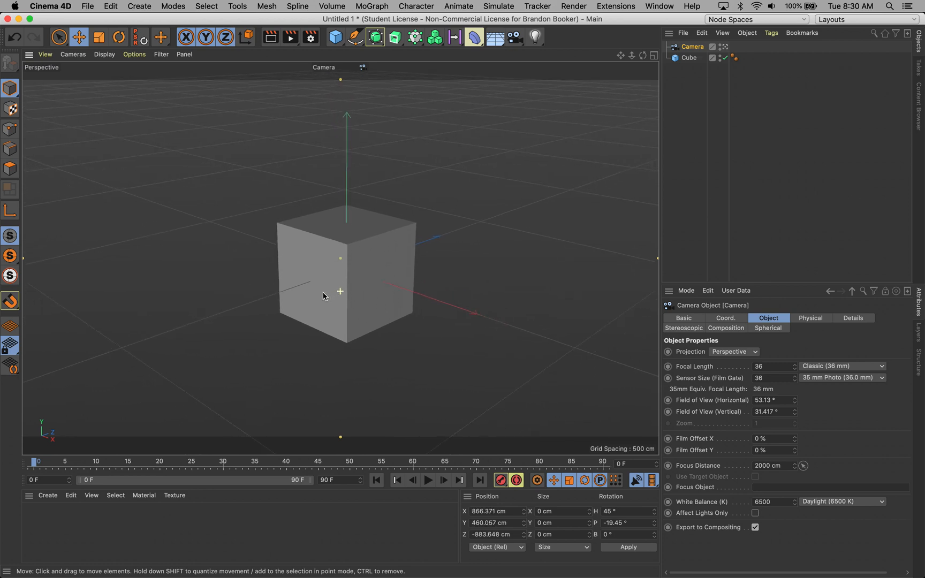
alt+drag(322, 295, 310, 280)
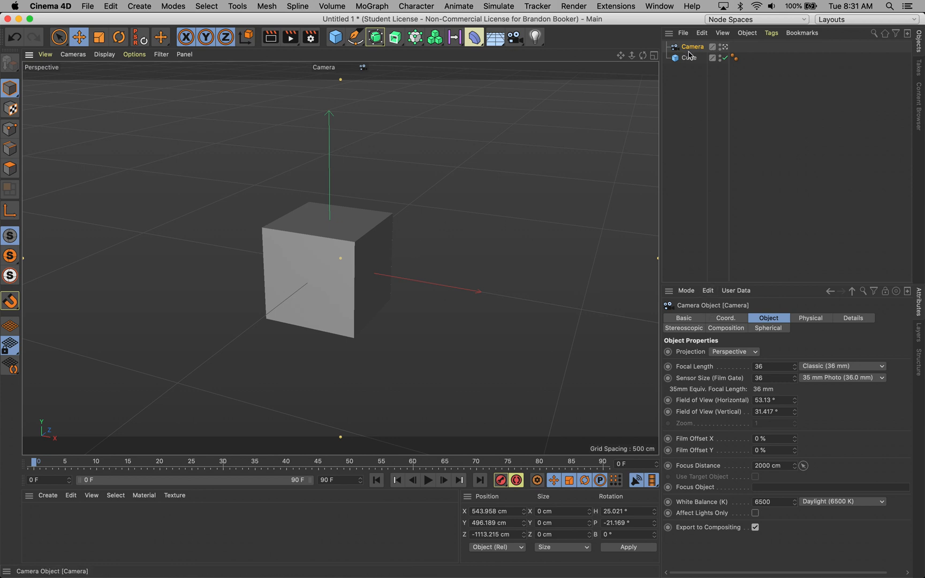
click(725, 319)
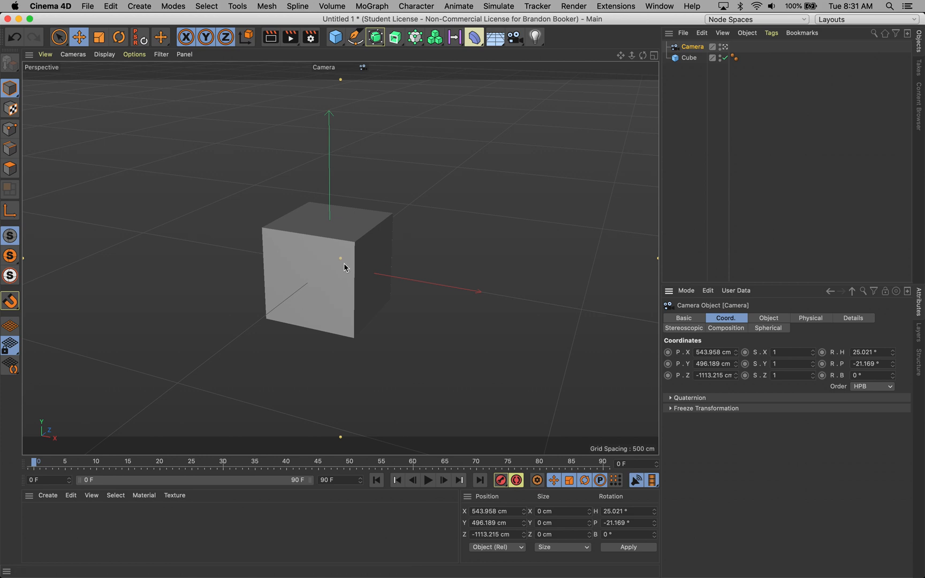
alt+drag(343, 266, 405, 264)
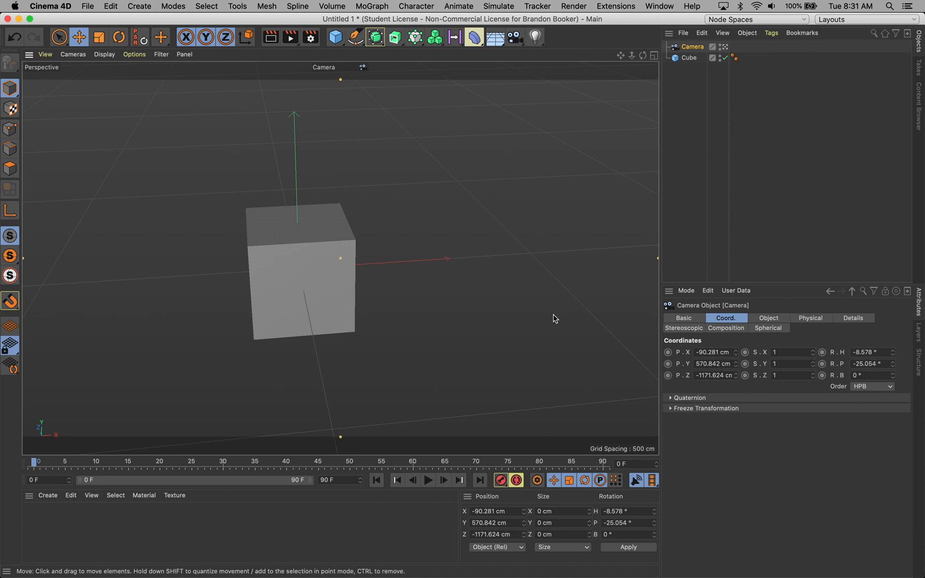
alt+drag(338, 262, 254, 244)
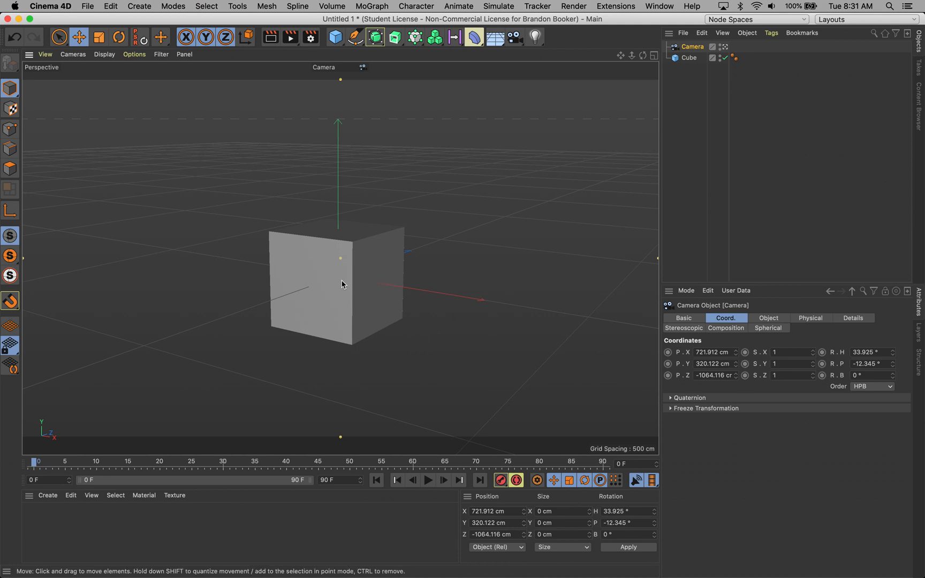
mouse_move(343, 280)
alt+mouse_down()
mouse_move(405, 302)
mouse_move(433, 294)
mouse_move(427, 275)
mouse_move(385, 268)
mouse_move(364, 284)
mouse_move(384, 304)
mouse_move(405, 300)
mouse_move(398, 275)
mouse_move(357, 268)
mouse_move(332, 286)
mouse_move(359, 311)
mouse_move(390, 314)
mouse_move(412, 289)
mouse_move(395, 276)
mouse_move(347, 281)
mouse_move(359, 324)
mouse_move(406, 294)
mouse_move(359, 271)
mouse_move(294, 300)
mouse_move(338, 334)
mouse_move(371, 315)
mouse_move(337, 304)
alt+mouse_up()
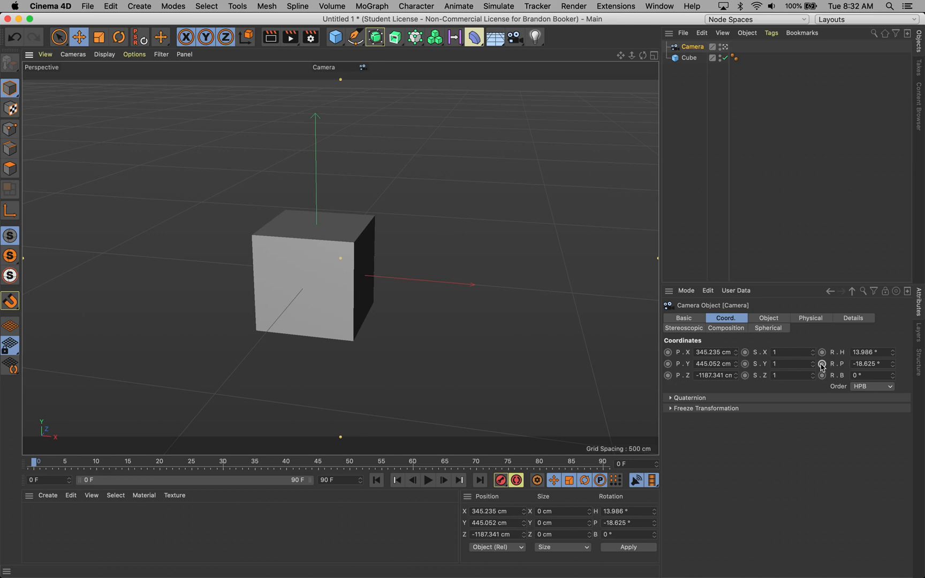
Step: Keyframe the camera's X, Y and Z position and its heading and pitch rotation at frame 0
click(668, 353)
click(668, 375)
click(822, 353)
Step: At frame 24, orbit the camera to about 96° heading and -10.7° pitch and keyframe its position, heading and pitch
drag(33, 463, 188, 466)
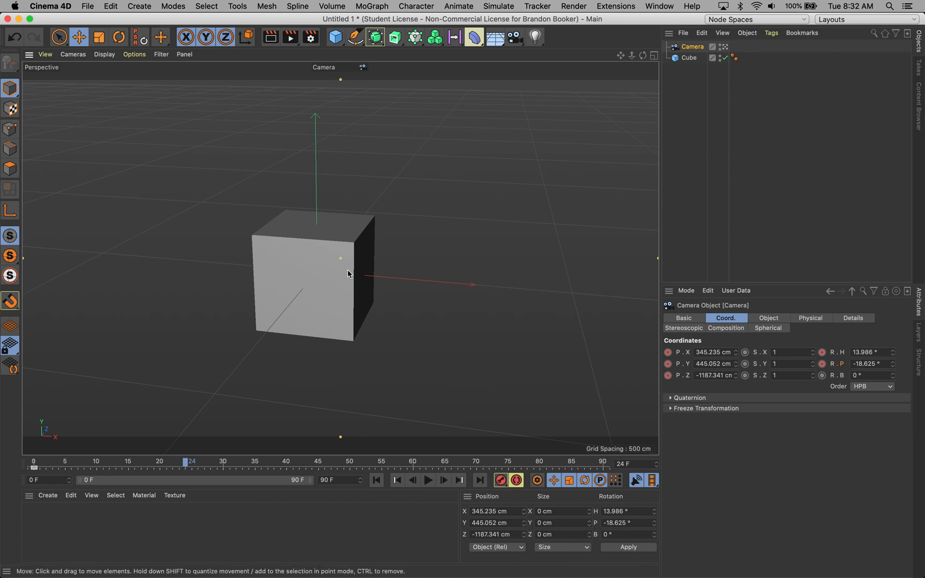
alt+drag(348, 274, 181, 262)
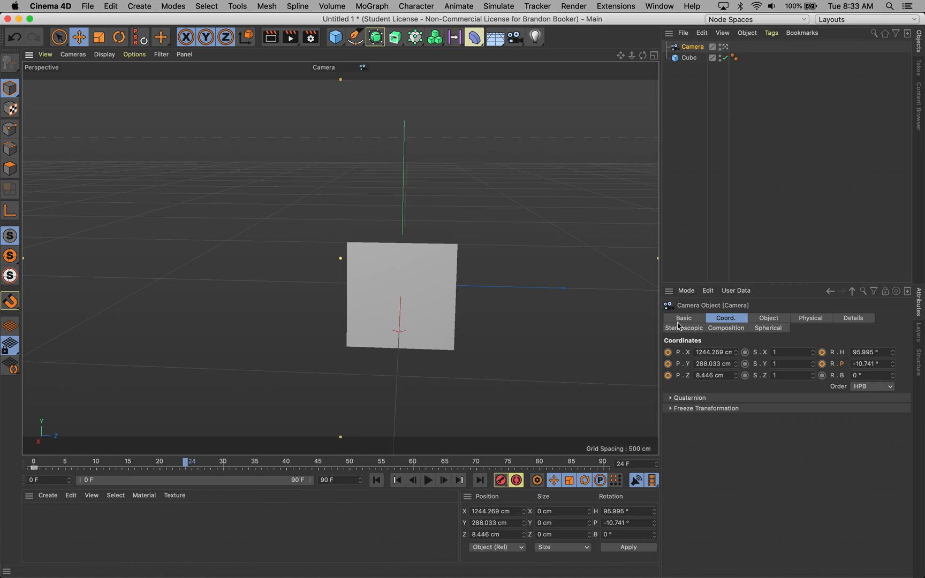
click(668, 352)
click(667, 375)
click(822, 352)
click(822, 364)
Step: At frame 54, orbit the camera to about -39° heading and -1.4° pitch and keyframe its position, heading and pitch
drag(189, 463, 378, 473)
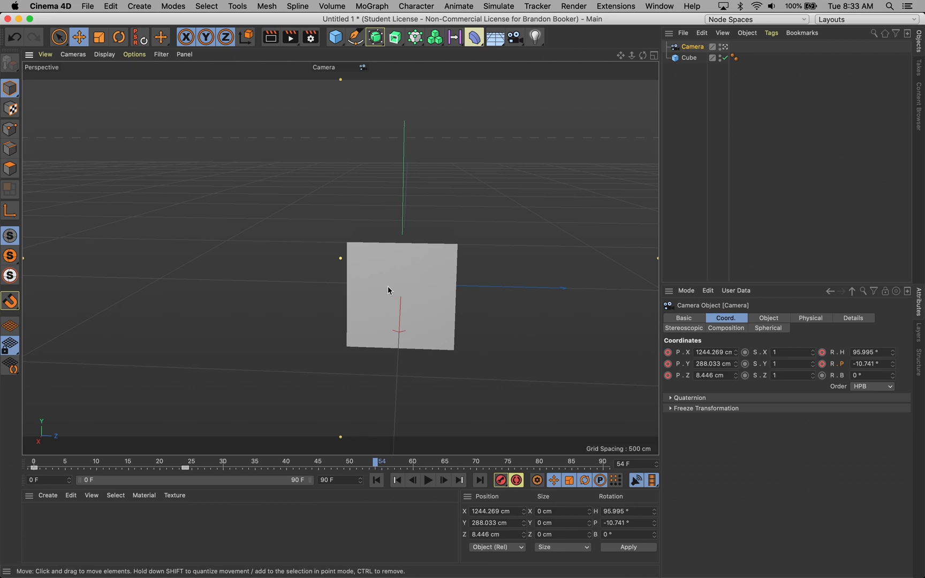
alt+drag(388, 291, 597, 288)
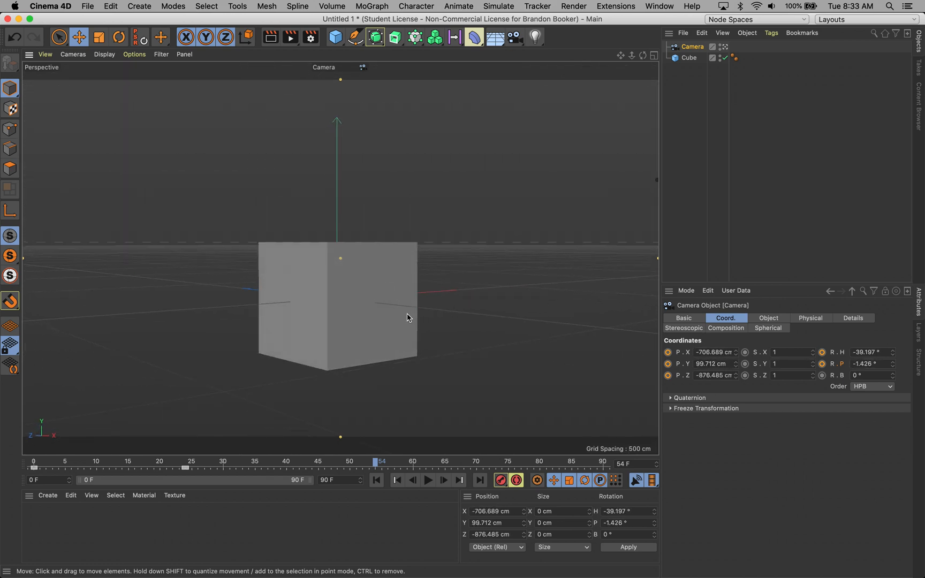
click(668, 352)
click(667, 364)
click(667, 375)
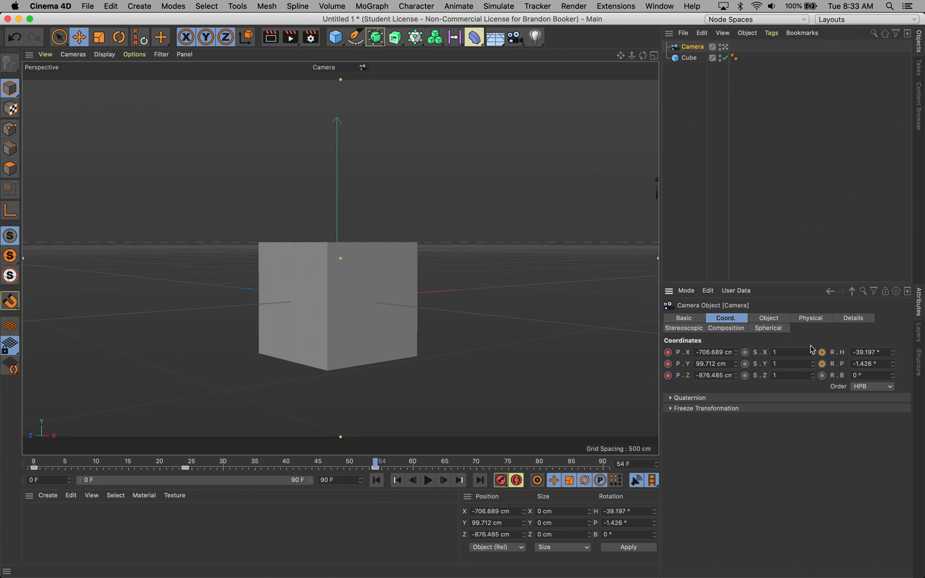
click(822, 364)
Step: At frame 90, keyframe the camera orbited to about 59.5° heading and -2° pitch, and preview the animation
drag(378, 463, 605, 465)
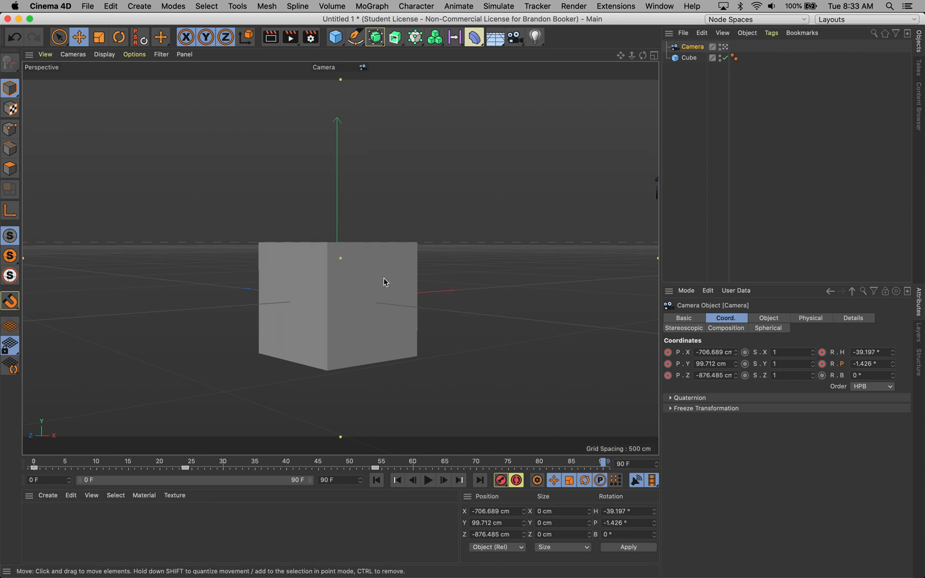
alt+drag(378, 283, 186, 289)
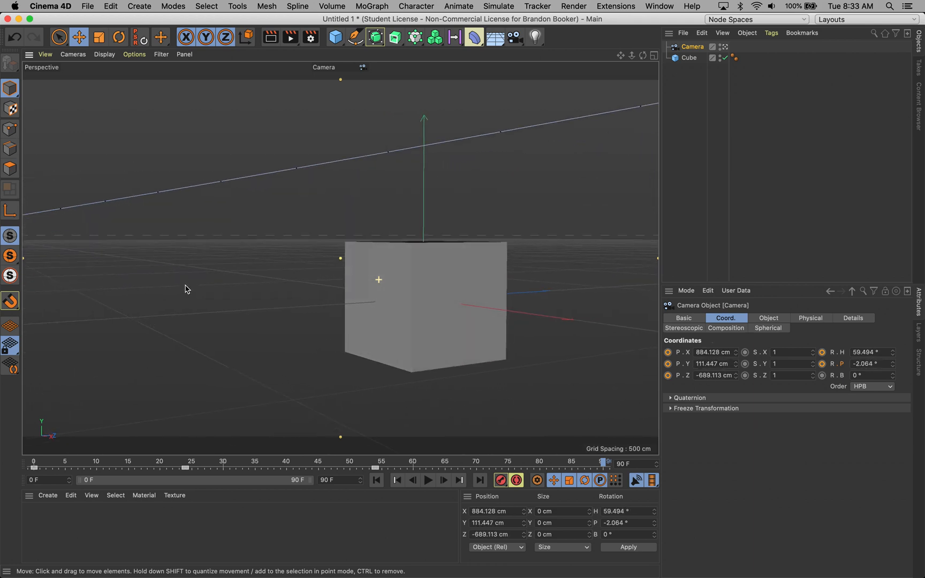
click(667, 352)
click(667, 364)
click(668, 376)
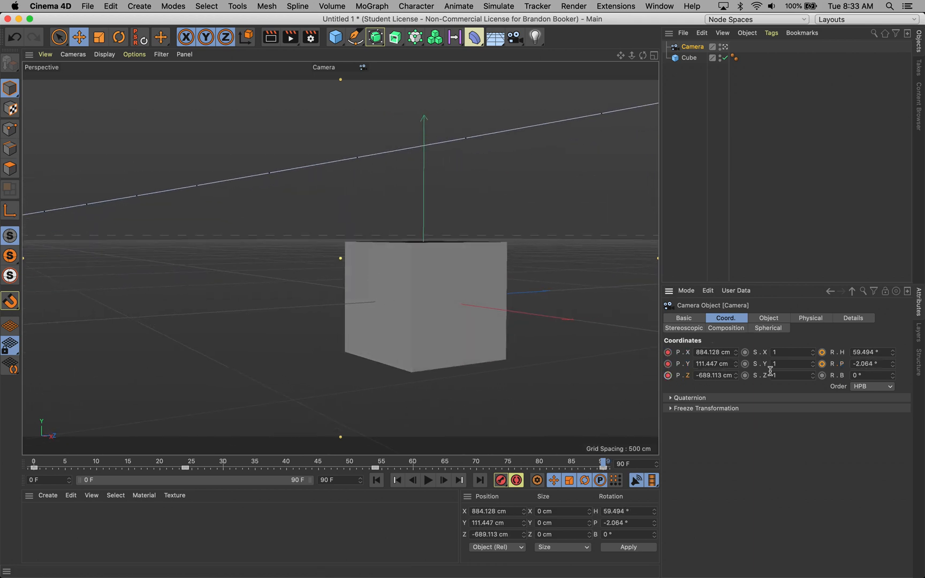
click(822, 364)
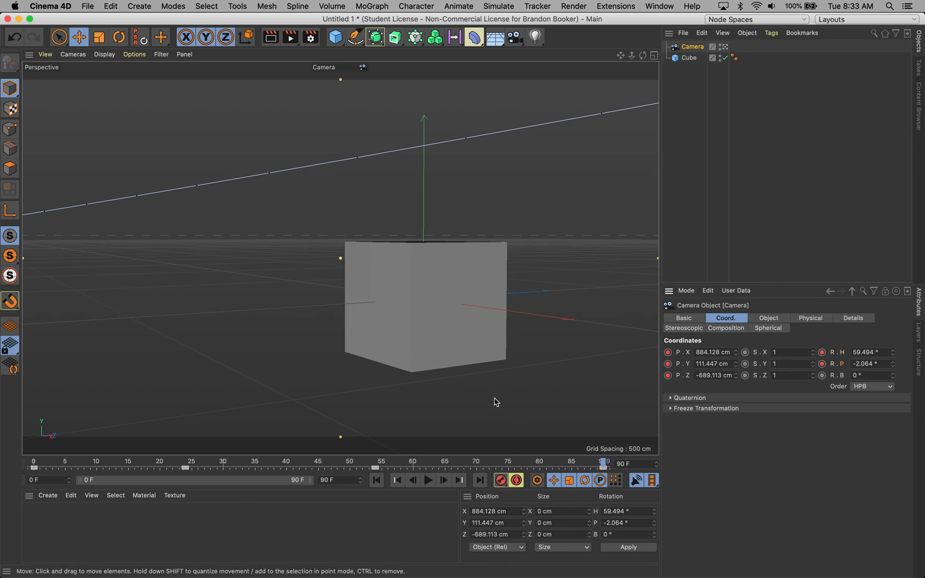
click(429, 480)
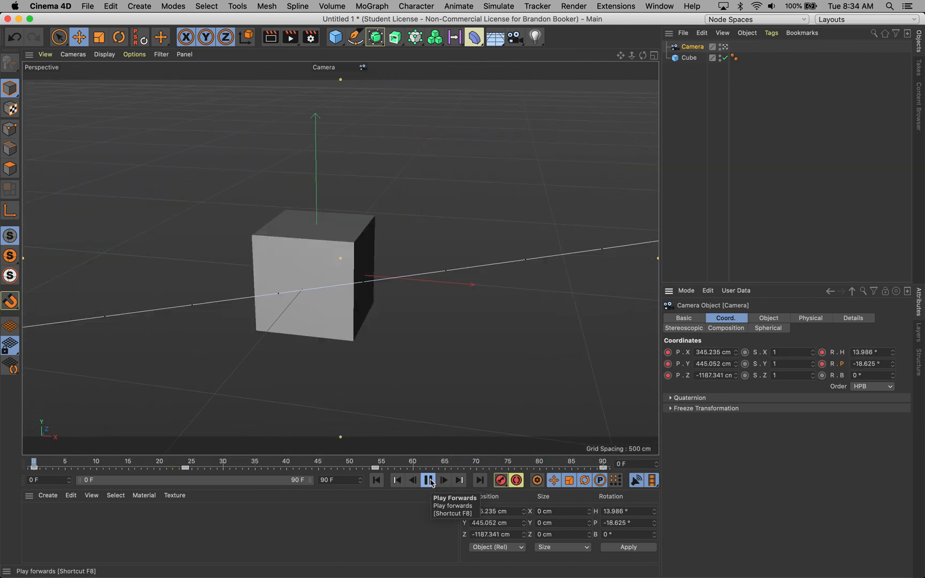
click(428, 480)
Step: Shift the third camera keyframe to frame 53 and extend the end of the timeline to 120 frames
mouse_move(377, 467)
mouse_down()
mouse_move(307, 468)
mouse_move(389, 470)
mouse_move(368, 467)
mouse_up()
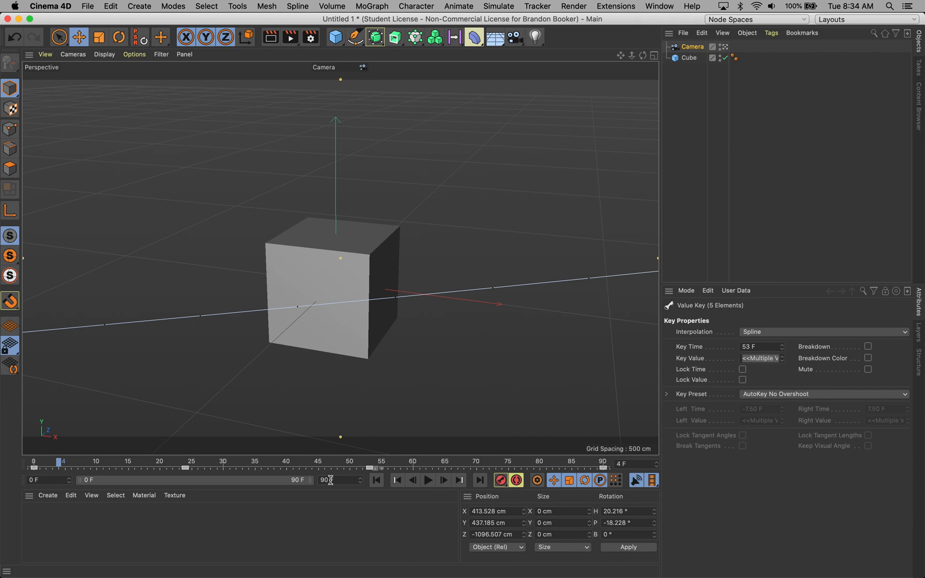
drag(331, 479, 312, 480)
key(Return)
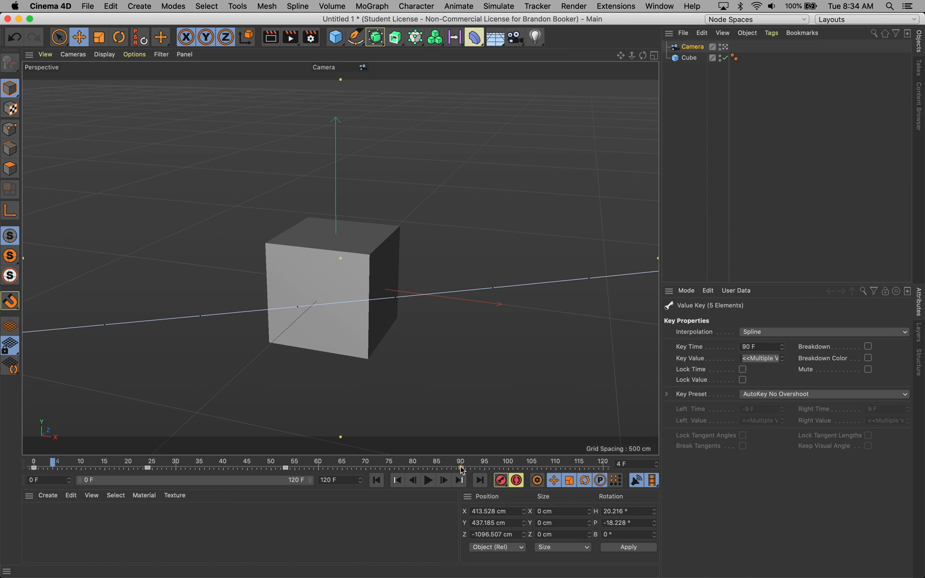
Step: Space the last three camera keyframes out to frames 40, 72 and 120, and play the animation
drag(461, 469, 603, 469)
drag(284, 469, 375, 469)
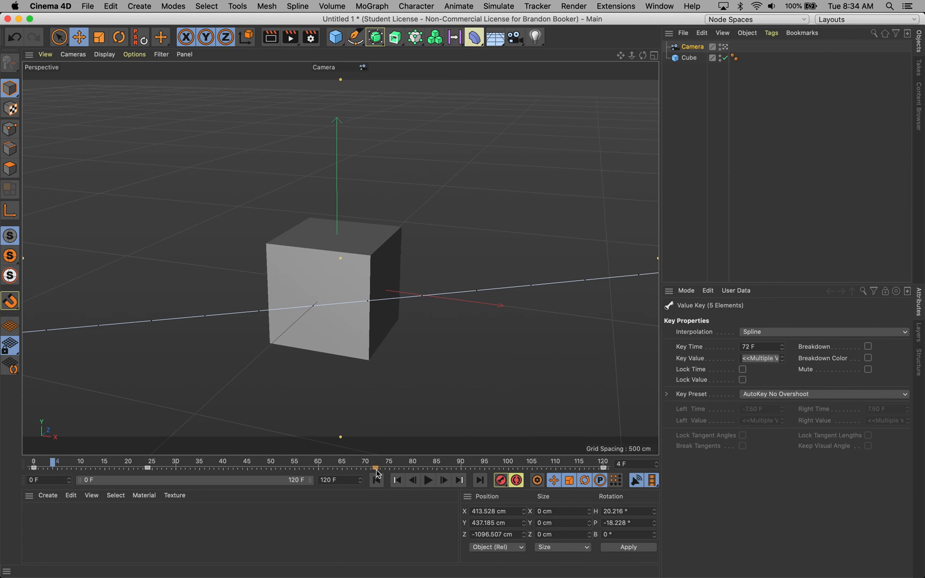
drag(149, 469, 223, 469)
click(428, 480)
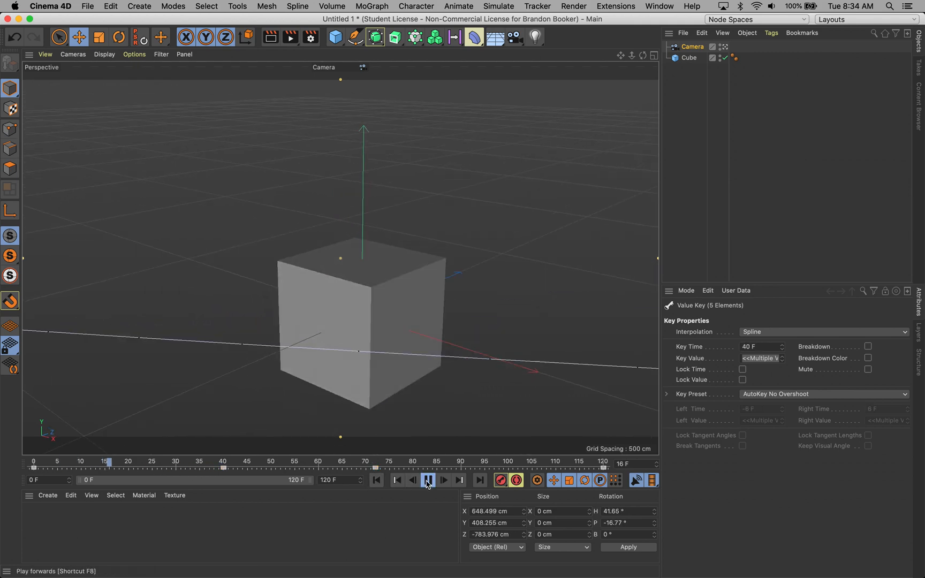